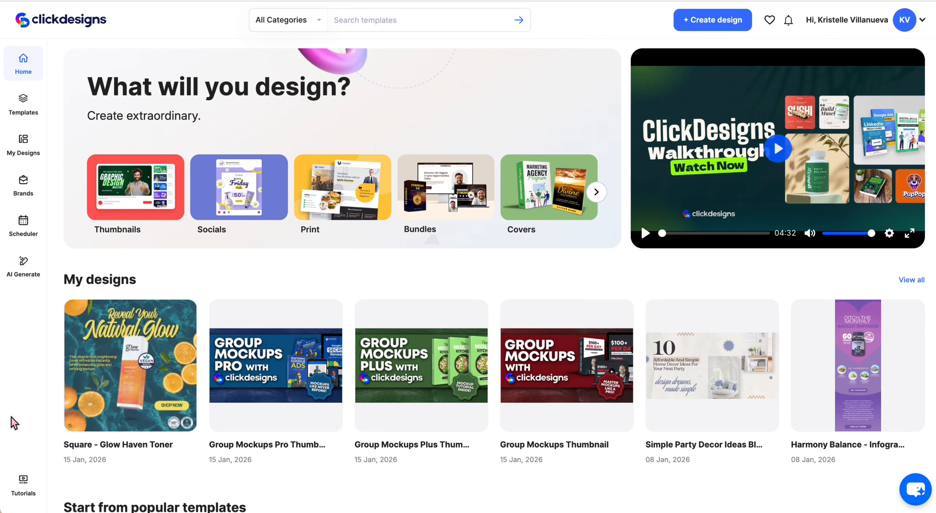
Open the Shopify section of the Stores template category and browse its Storefront Hero Image and Shopify Banner templates.
{"action": "left_click", "coordinate": [23, 104]}
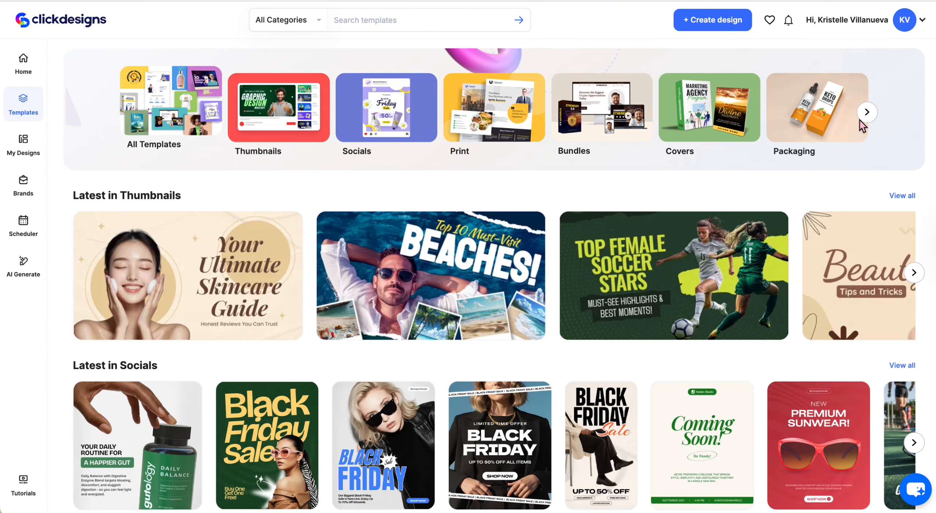
{"action": "left_click", "coordinate": [869, 118]}
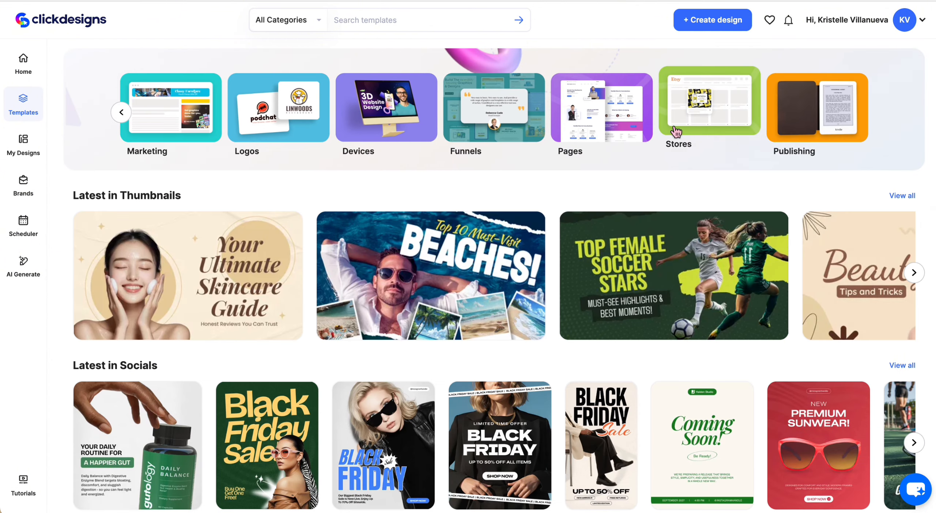
{"action": "left_click", "coordinate": [675, 131]}
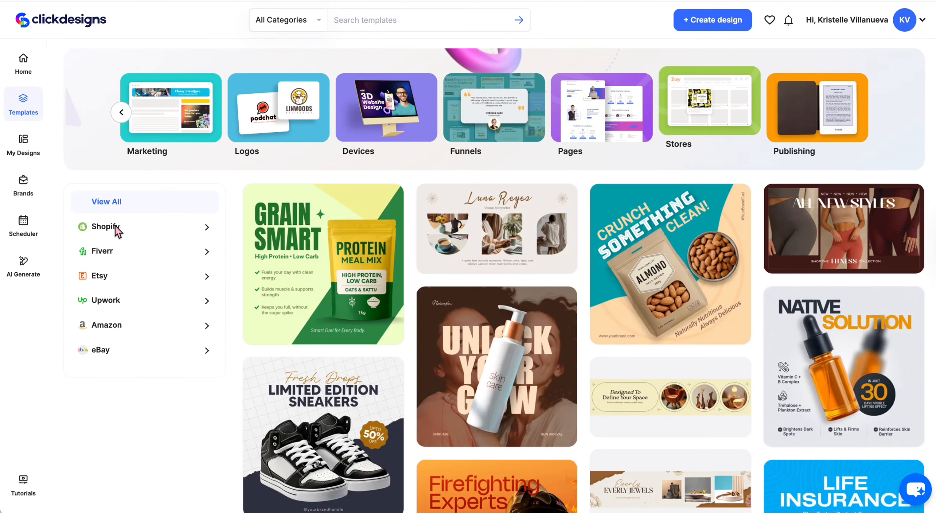
{"action": "left_click", "coordinate": [130, 226]}
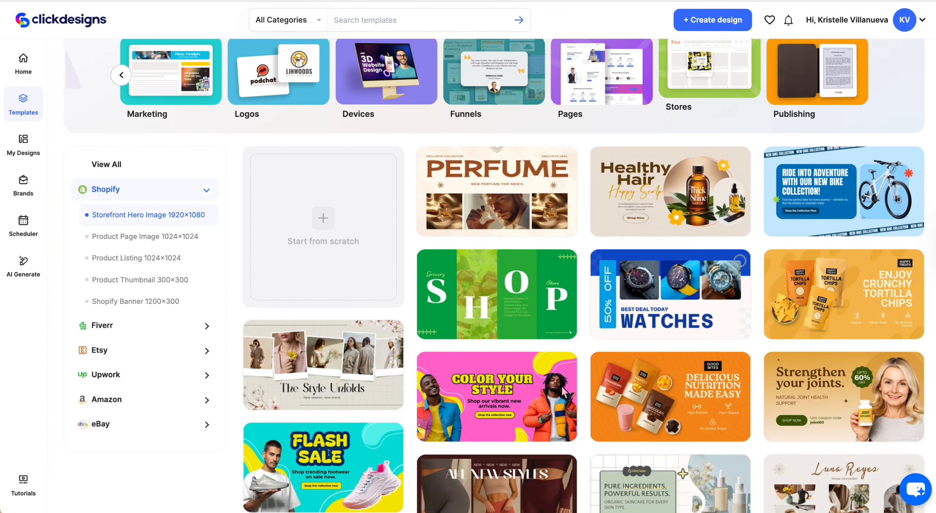
{"action": "scroll", "coordinate": [565, 392], "scroll_direction": "down", "scroll_amount": 1}
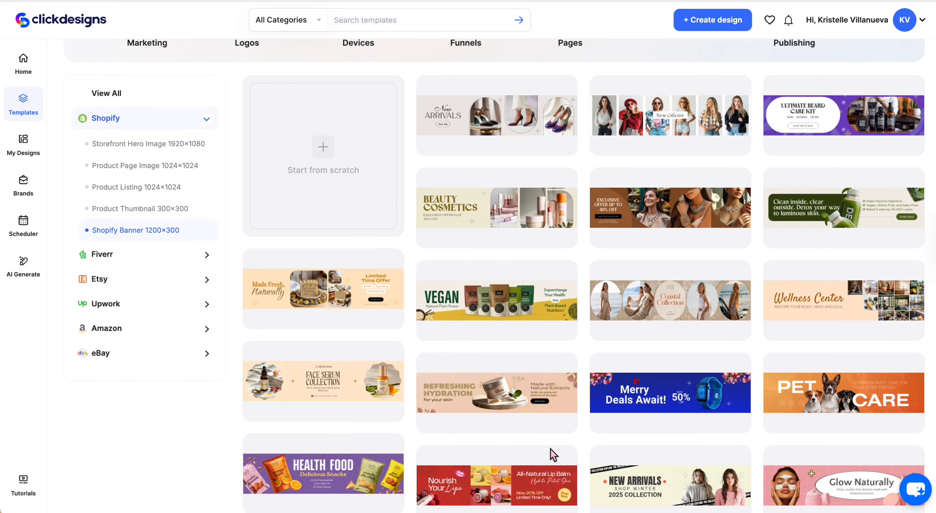
{"action": "scroll", "coordinate": [551, 450], "scroll_direction": "up", "scroll_amount": 2}
{"action": "scroll", "coordinate": [550, 450], "scroll_direction": "up", "scroll_amount": 1}
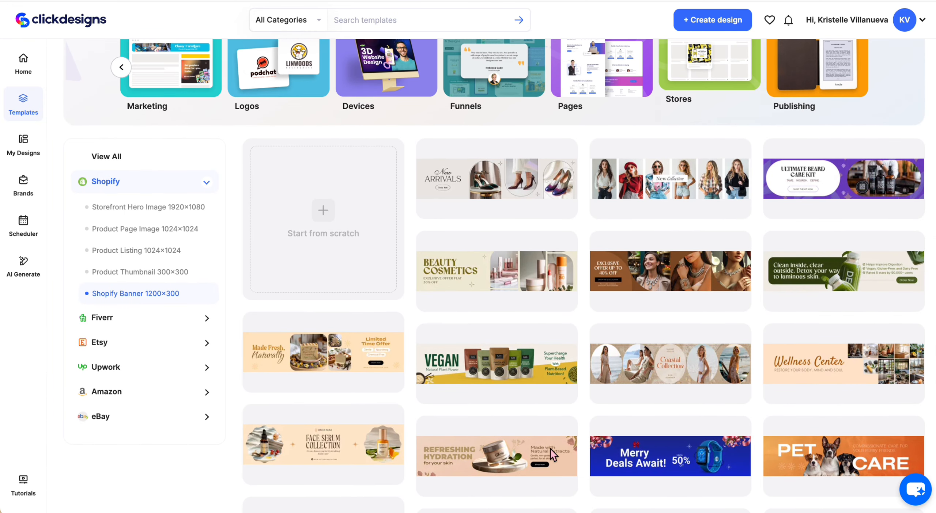
Show the Shopify Product Thumbnail 300×300 templates and open the Art Liquid Nail Collection one for editing.
{"action": "left_click", "coordinate": [151, 276]}
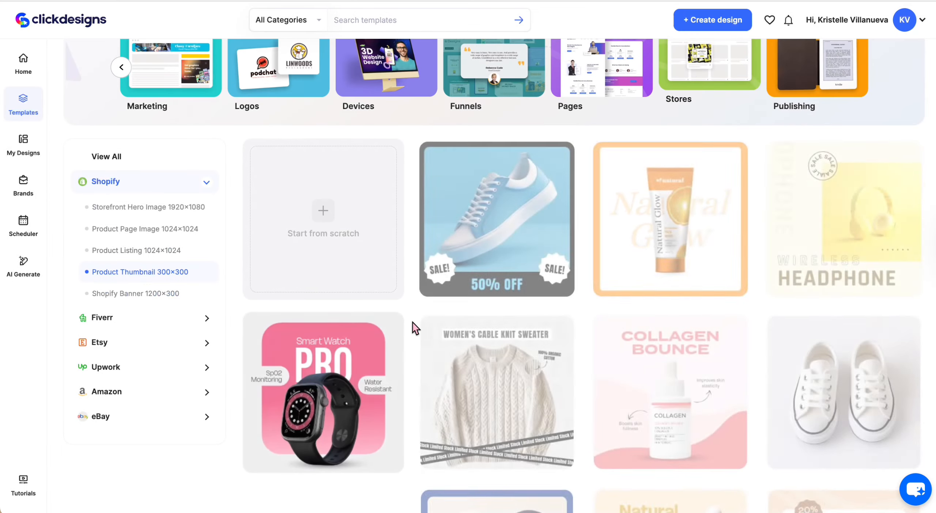
{"action": "scroll", "coordinate": [484, 329], "scroll_direction": "down", "scroll_amount": 2}
{"action": "scroll", "coordinate": [483, 328], "scroll_direction": "up", "scroll_amount": 1}
{"action": "scroll", "coordinate": [484, 328], "scroll_direction": "down", "scroll_amount": 1}
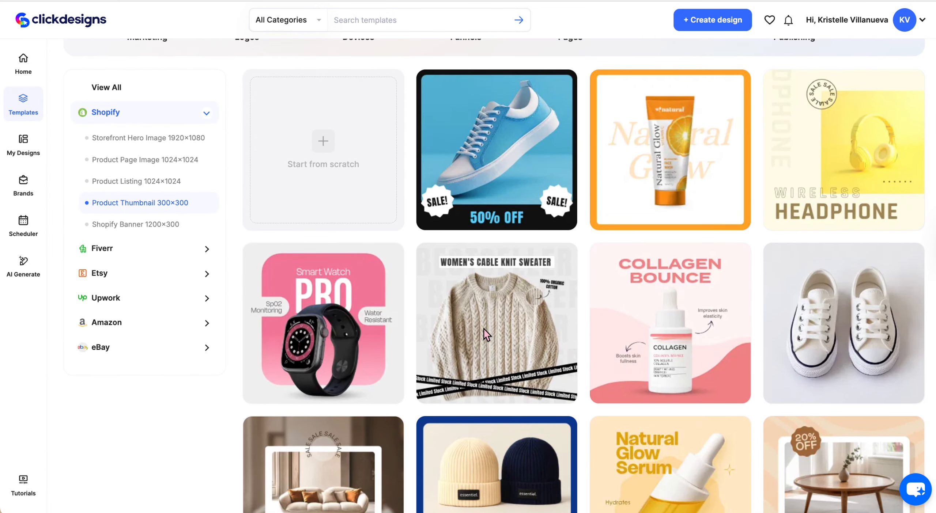
{"action": "scroll", "coordinate": [562, 479], "scroll_direction": "down", "scroll_amount": 10}
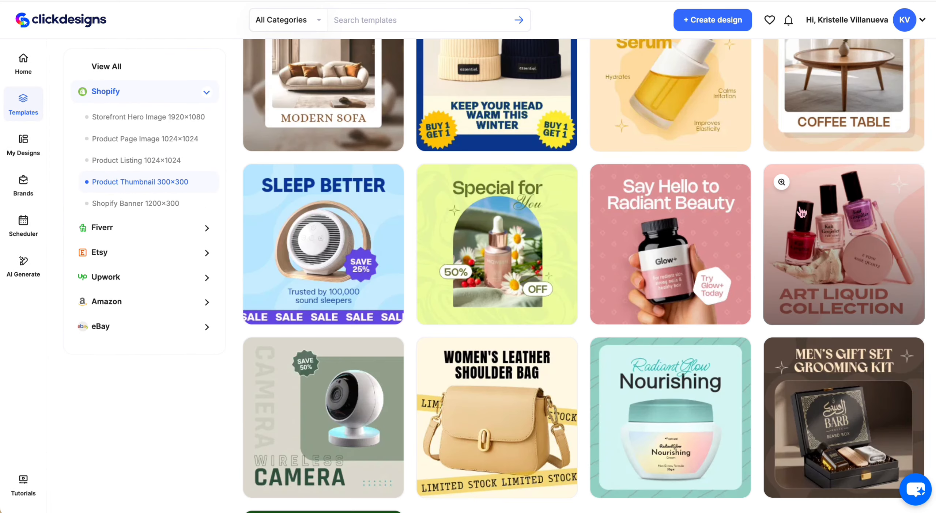
{"action": "left_click", "coordinate": [781, 182]}
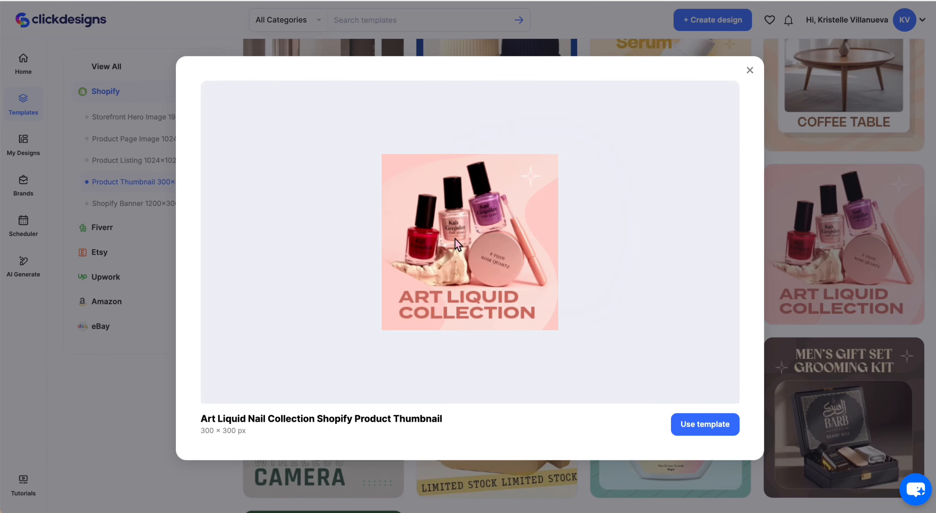
{"action": "left_click", "coordinate": [699, 434]}
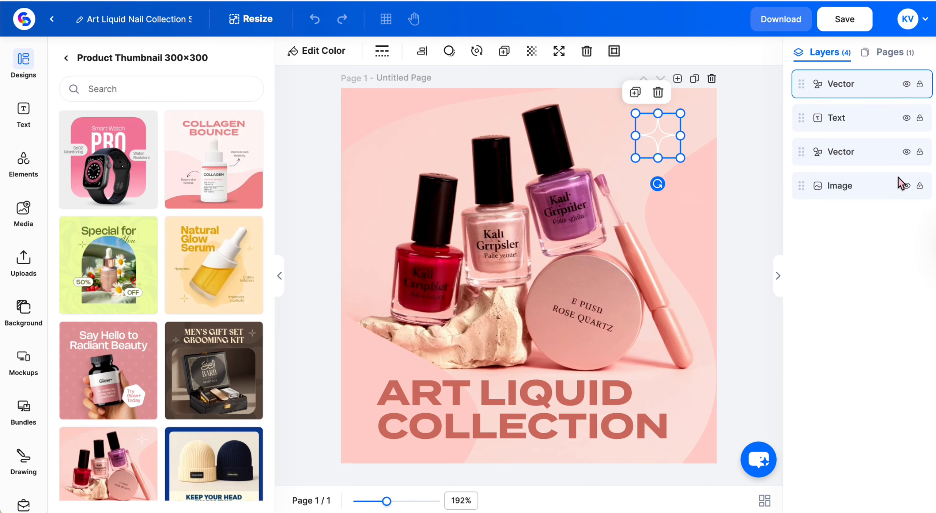
Replace the template's nail polish photo with a full-page photo of green and blue polish bottles spilling paint.
{"action": "left_click", "coordinate": [859, 191]}
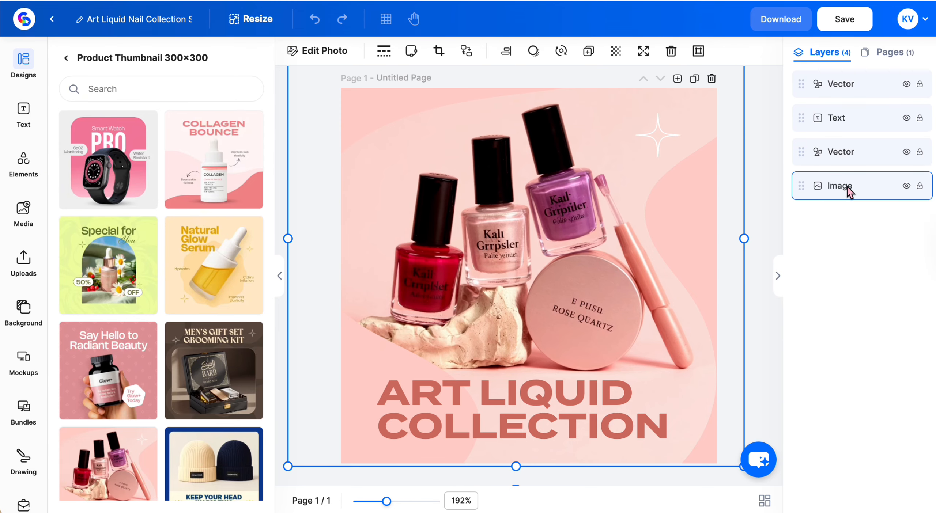
{"action": "left_click", "coordinate": [644, 54]}
{"action": "left_click", "coordinate": [30, 211]}
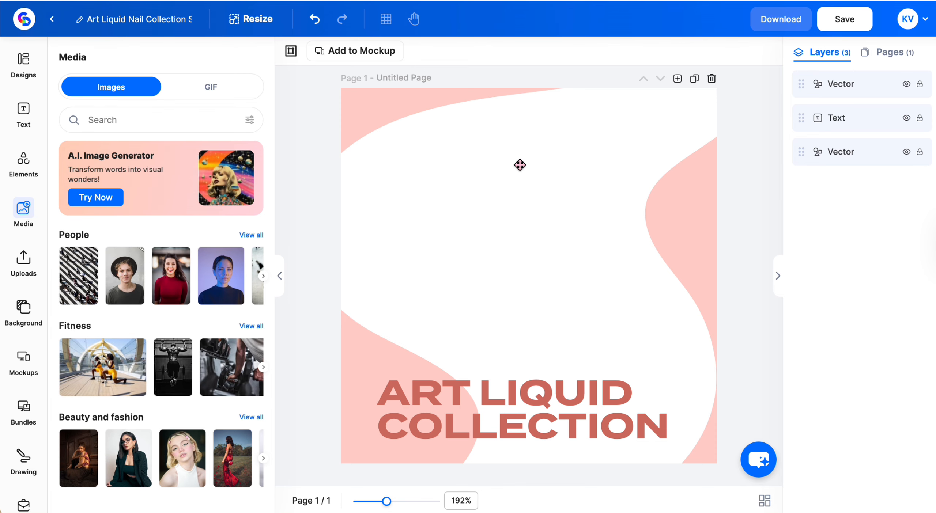
{"action": "left_click", "coordinate": [22, 274]}
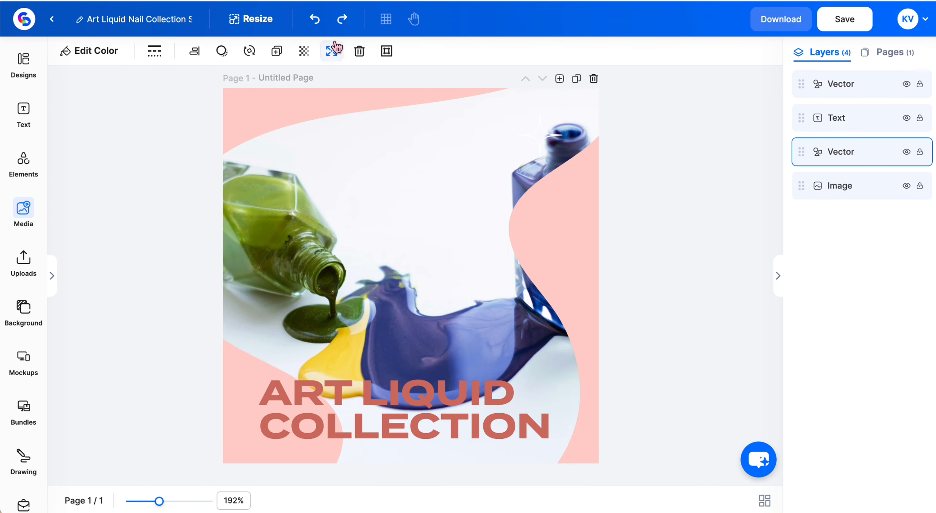
Delete the pink wave and white sparkle vectors, and move the ART LIQUID COLLECTION text to the upper part of the design.
{"action": "left_click", "coordinate": [359, 51]}
{"action": "left_click", "coordinate": [459, 431]}
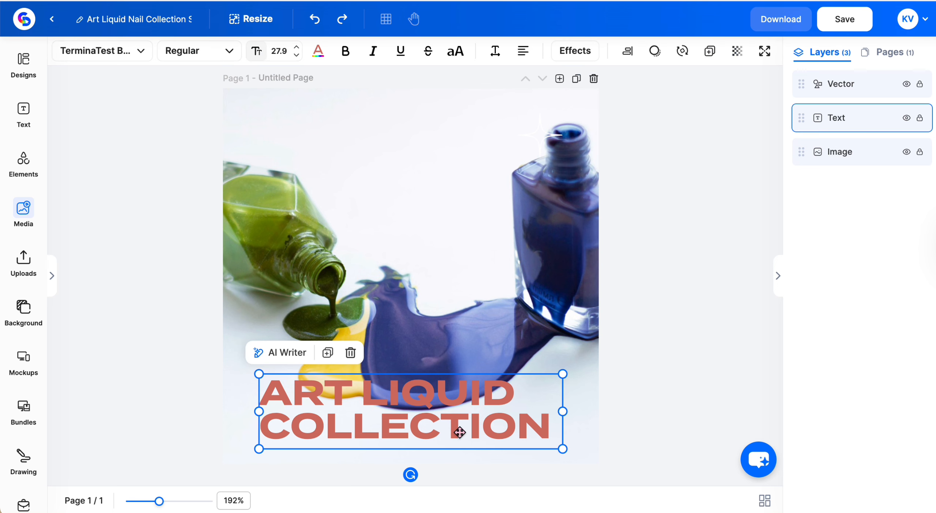
{"action": "left_click_drag", "start_coordinate": [460, 431], "coordinate": [453, 169]}
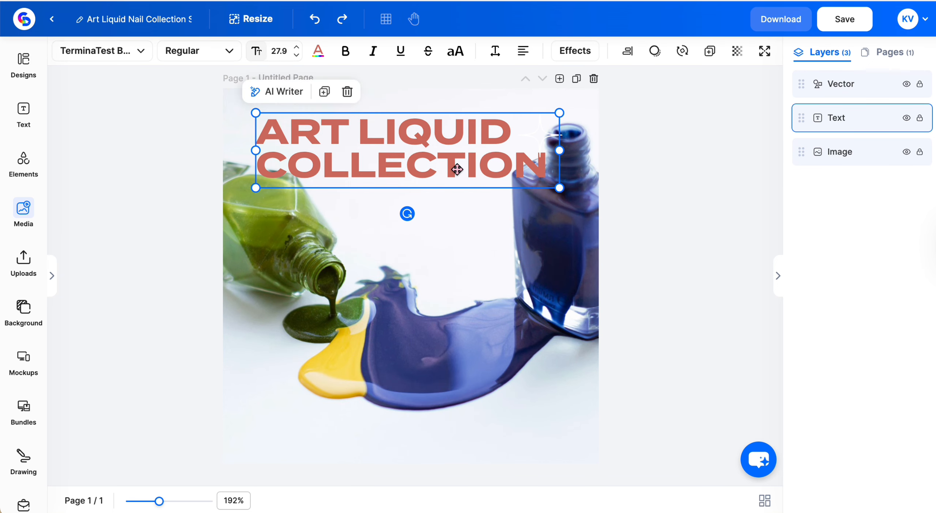
{"action": "left_click", "coordinate": [425, 172]}
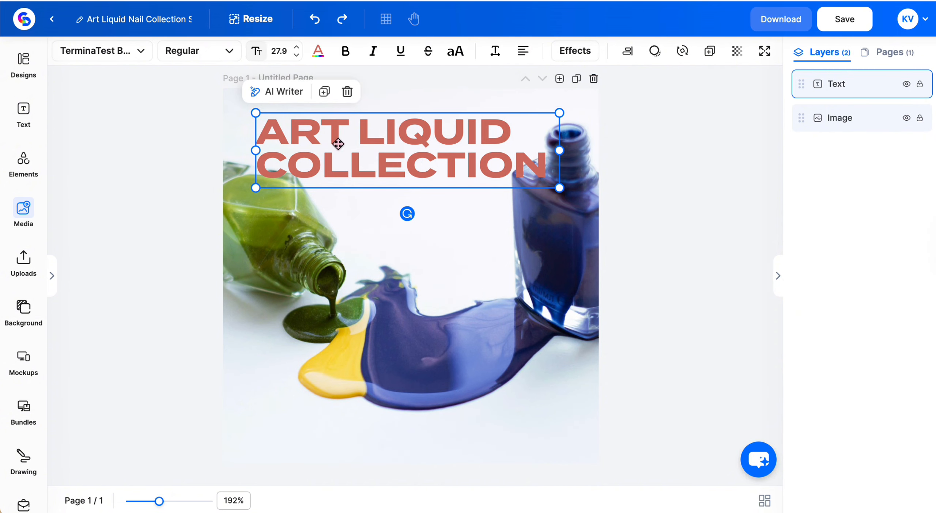
Restyle the title text with the NalikaSignature font, line spacing 0.7 and the muted brown color #8E7D7B.
{"action": "left_click", "coordinate": [117, 50]}
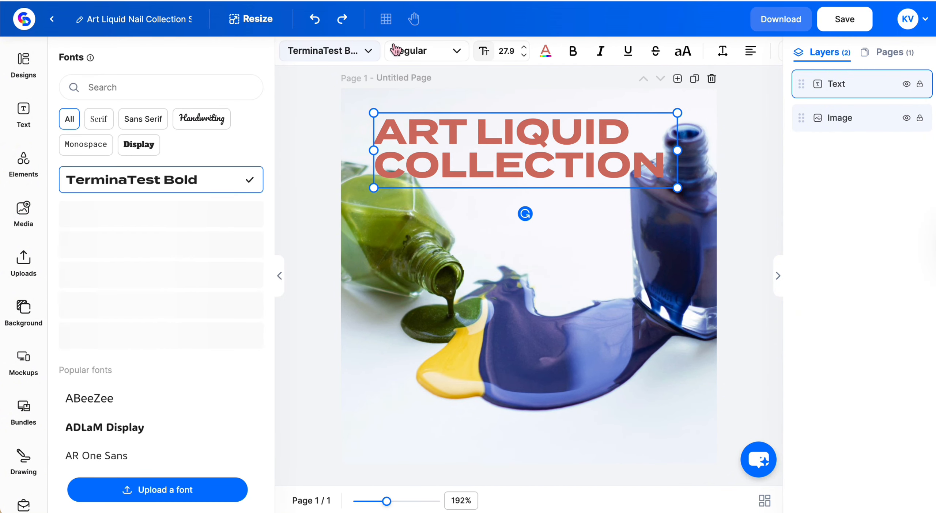
{"action": "scroll", "coordinate": [238, 298], "scroll_direction": "down", "scroll_amount": 5}
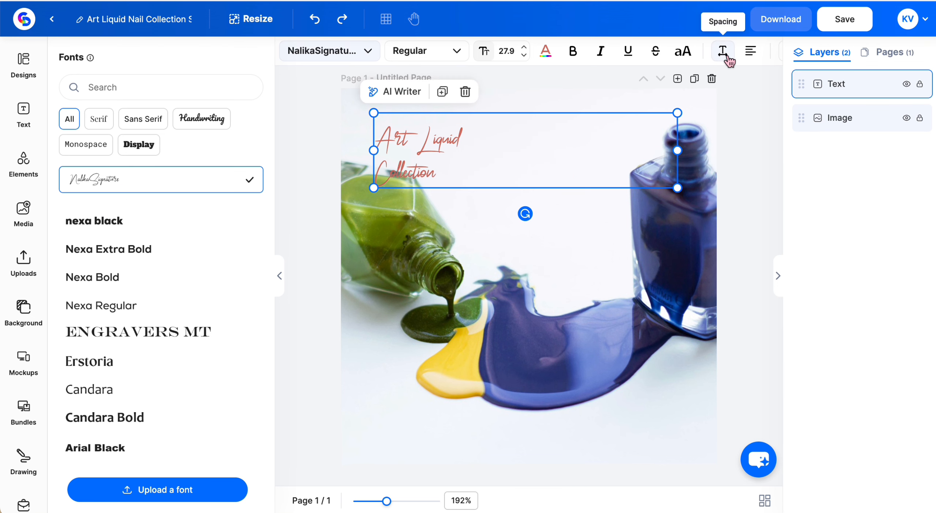
{"action": "left_click", "coordinate": [727, 55]}
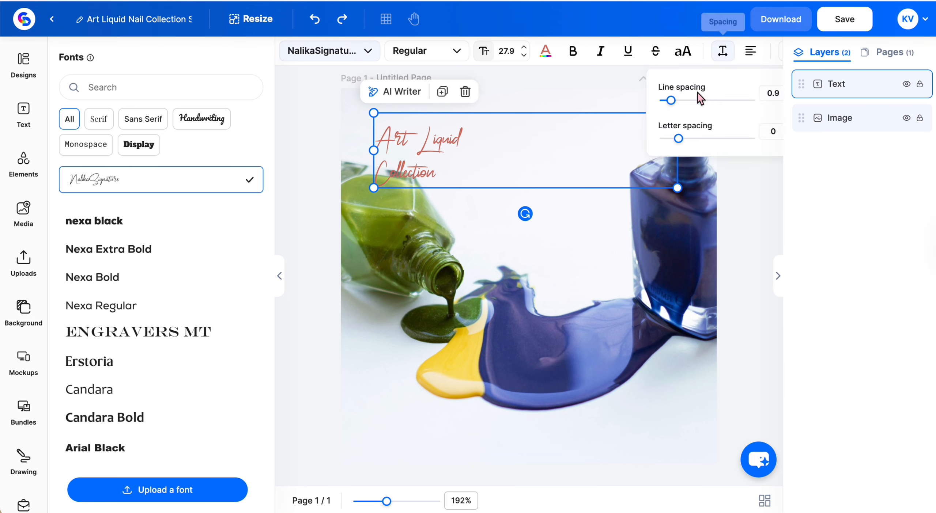
{"action": "left_click_drag", "start_coordinate": [672, 104], "coordinate": [671, 105]}
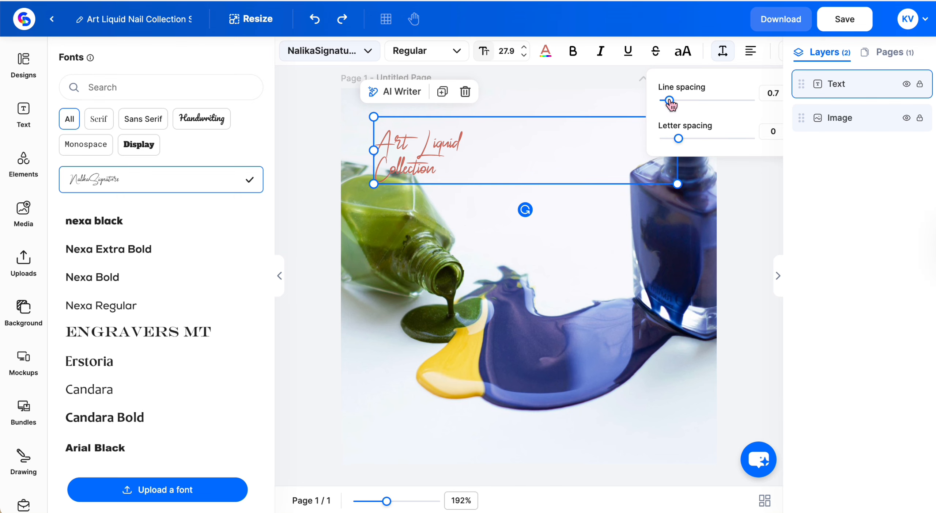
{"action": "left_click", "coordinate": [545, 55]}
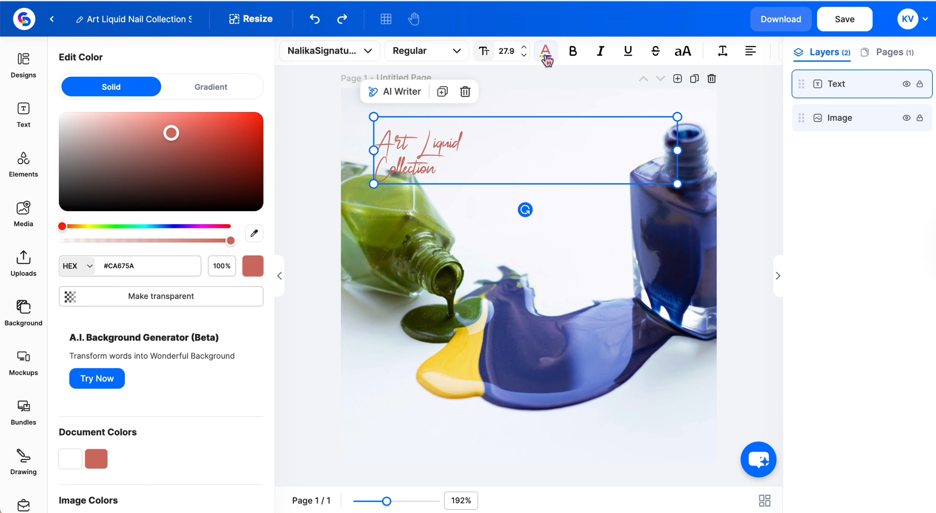
{"action": "left_click_drag", "start_coordinate": [176, 137], "coordinate": [111, 155]}
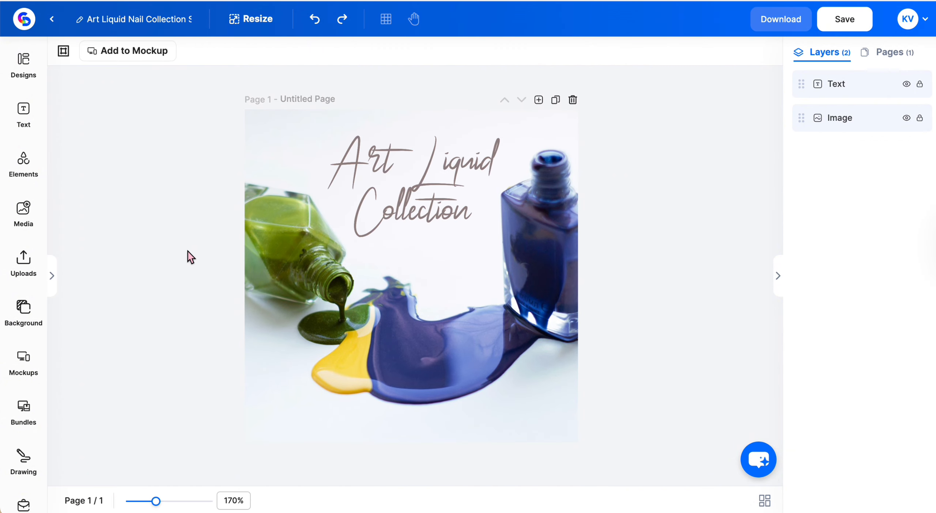
Add four doodles around the design's edges: black dots, yellow arcs, a green wavy outline and a blue half circle.
{"action": "left_click", "coordinate": [24, 163]}
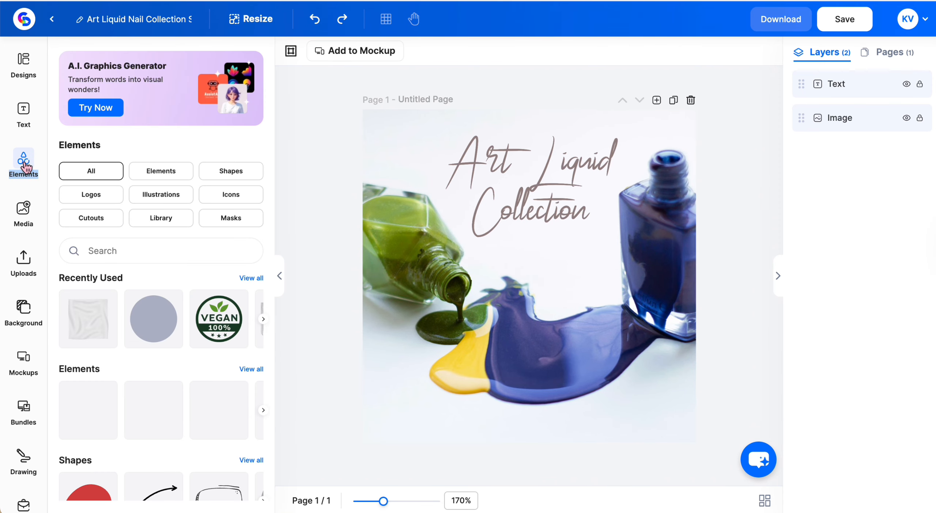
{"action": "scroll", "coordinate": [238, 345], "scroll_direction": "down", "scroll_amount": 5}
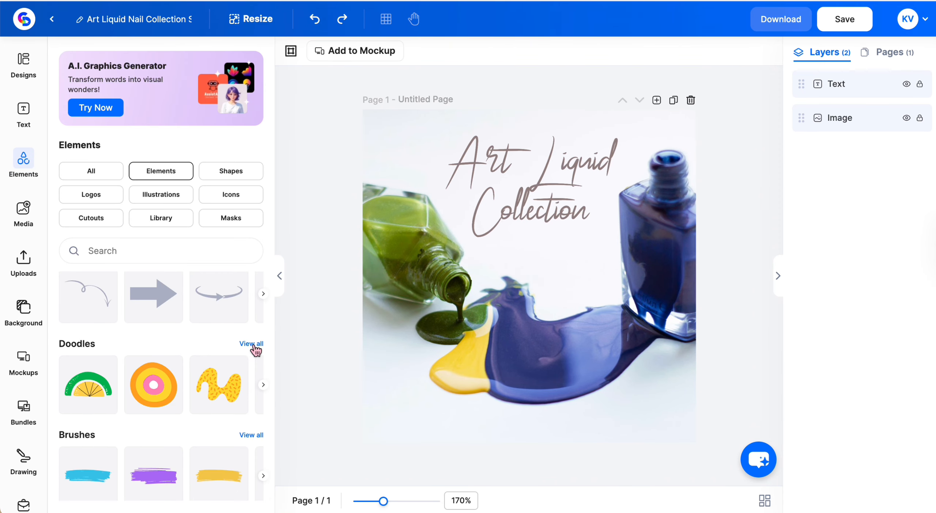
{"action": "left_click", "coordinate": [255, 346]}
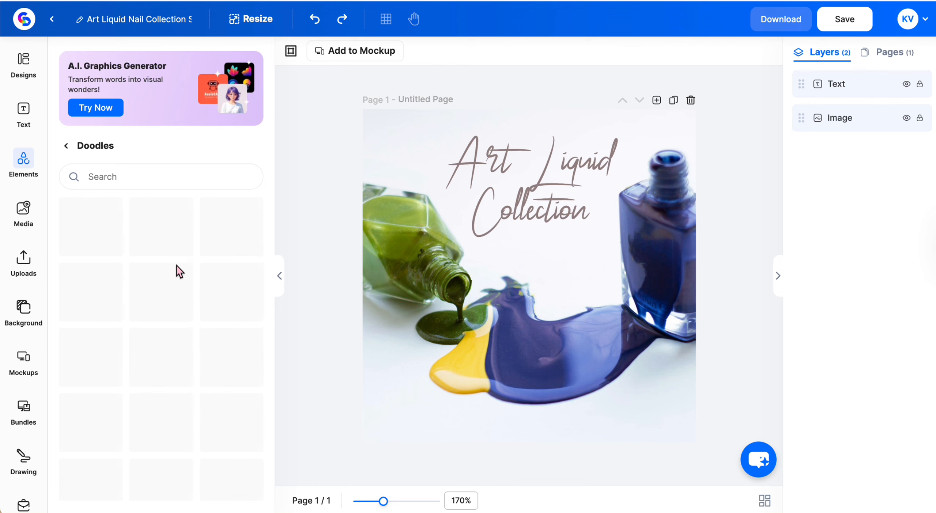
{"action": "scroll", "coordinate": [188, 334], "scroll_direction": "down", "scroll_amount": 5}
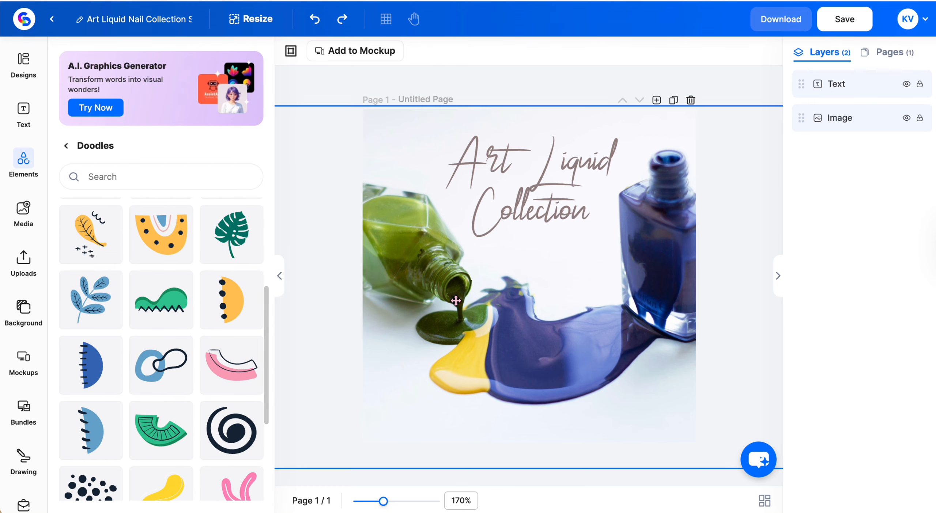
{"action": "scroll", "coordinate": [156, 400], "scroll_direction": "down", "scroll_amount": 3}
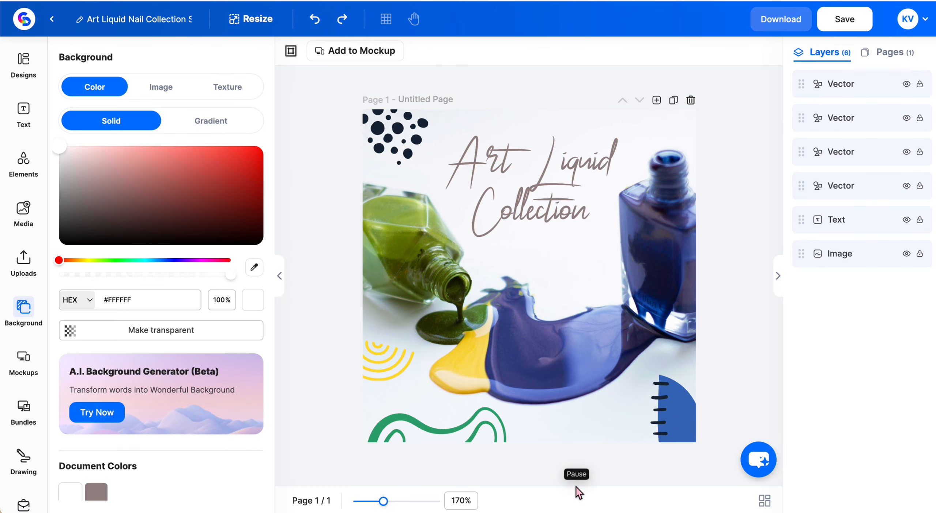
Recolor the dots doodle and the half circle's dark lines to the title's brown #8E7D7B, and the wavy doodle to olive green.
{"action": "left_click", "coordinate": [397, 142]}
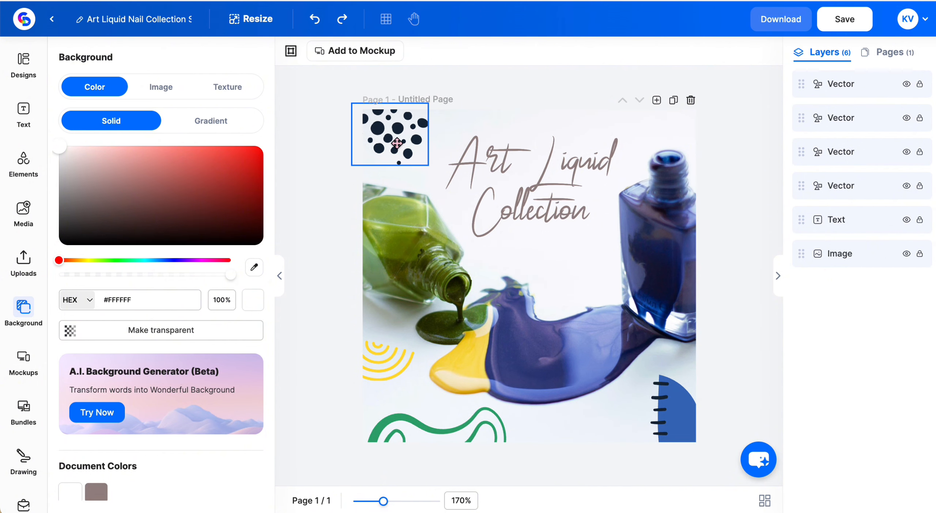
{"action": "left_click", "coordinate": [396, 142]}
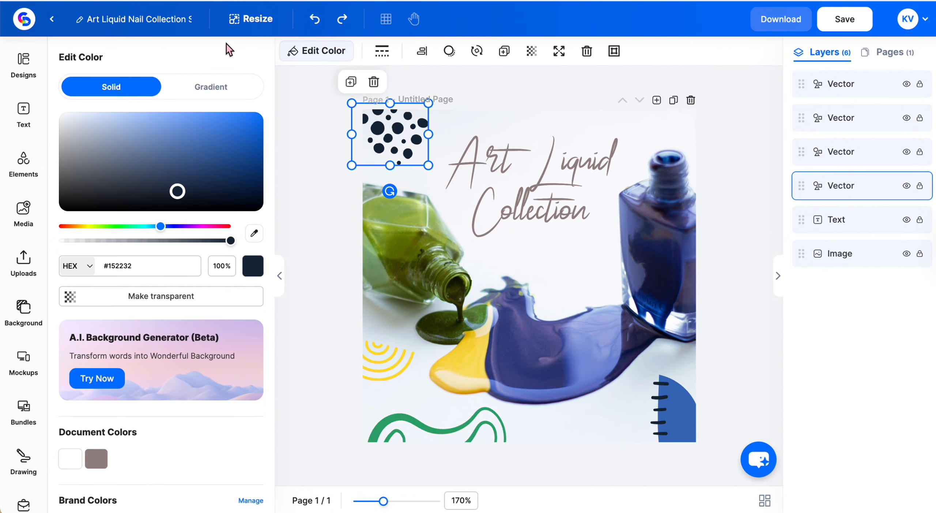
{"action": "left_click_drag", "start_coordinate": [177, 191], "coordinate": [139, 165]}
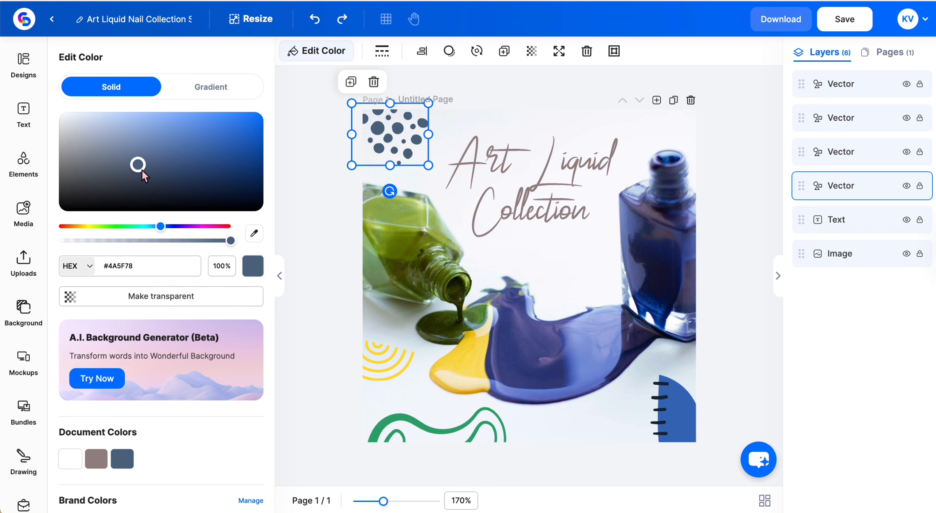
{"action": "left_click", "coordinate": [98, 460]}
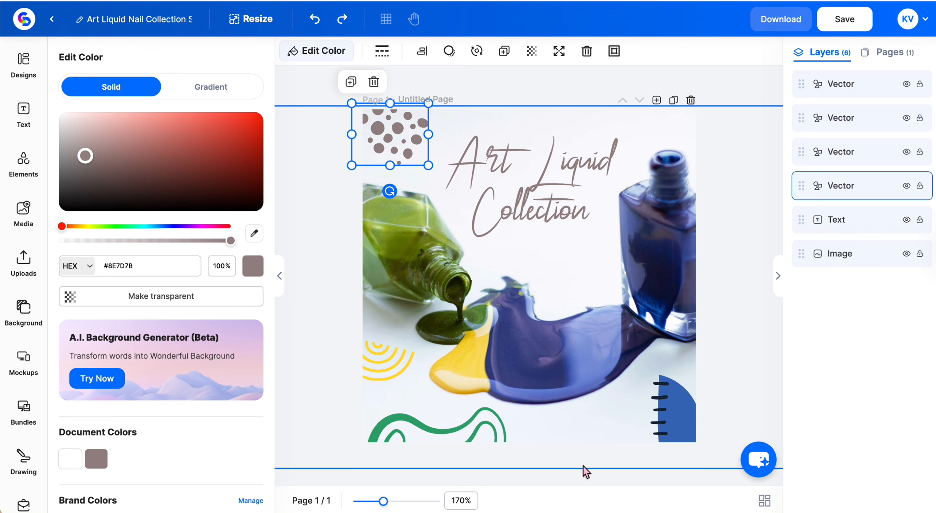
{"action": "left_click", "coordinate": [712, 291]}
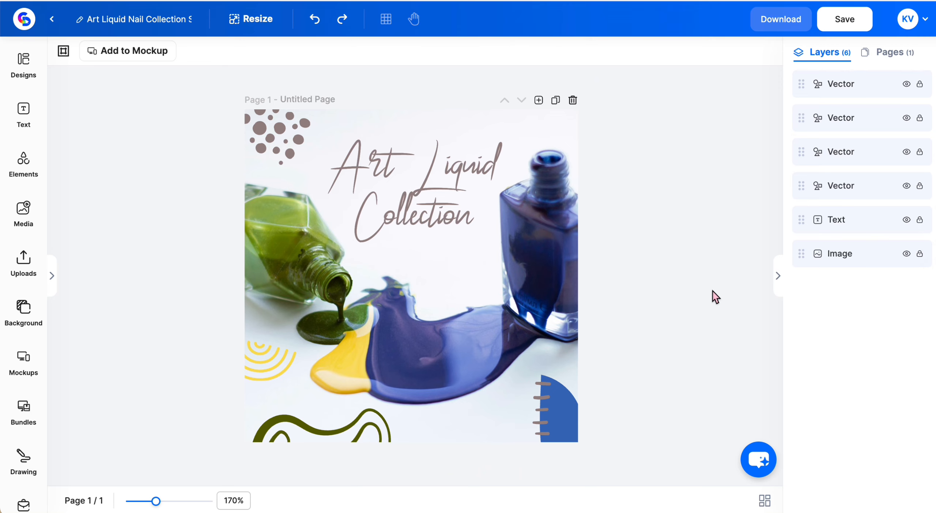
{"action": "left_click", "coordinate": [22, 163]}
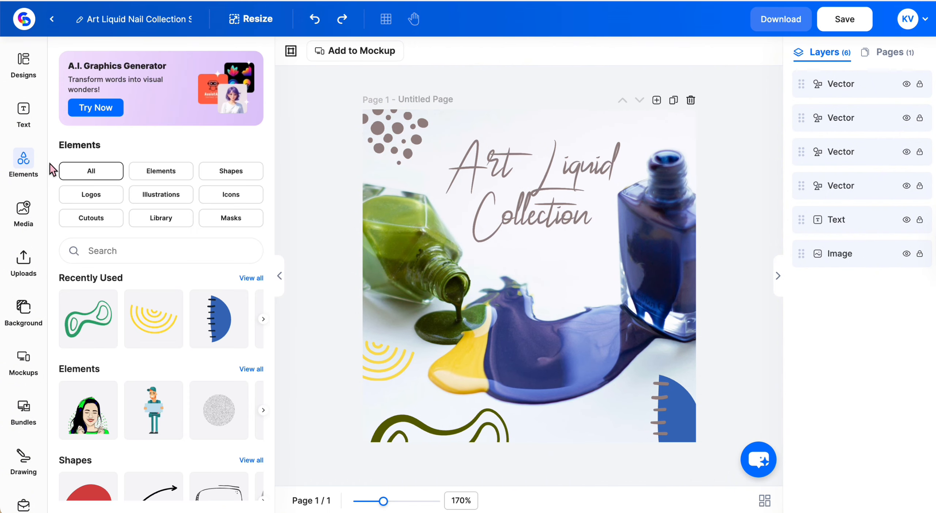
{"action": "left_click", "coordinate": [24, 210]}
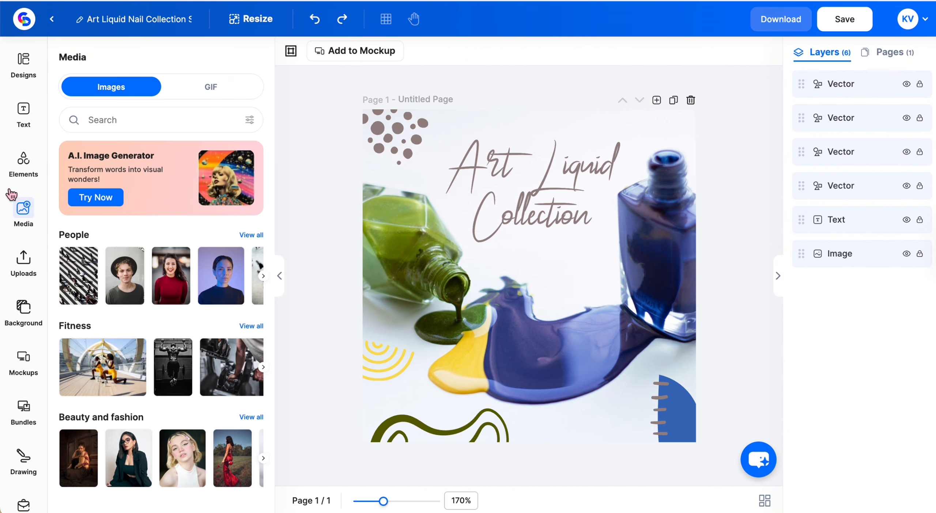
Search the media images for "texture" and add the crumpled beige paper image over the design.
{"action": "left_click", "coordinate": [103, 121]}
{"action": "type", "text": "texture"}
{"action": "key", "text": "Return"}
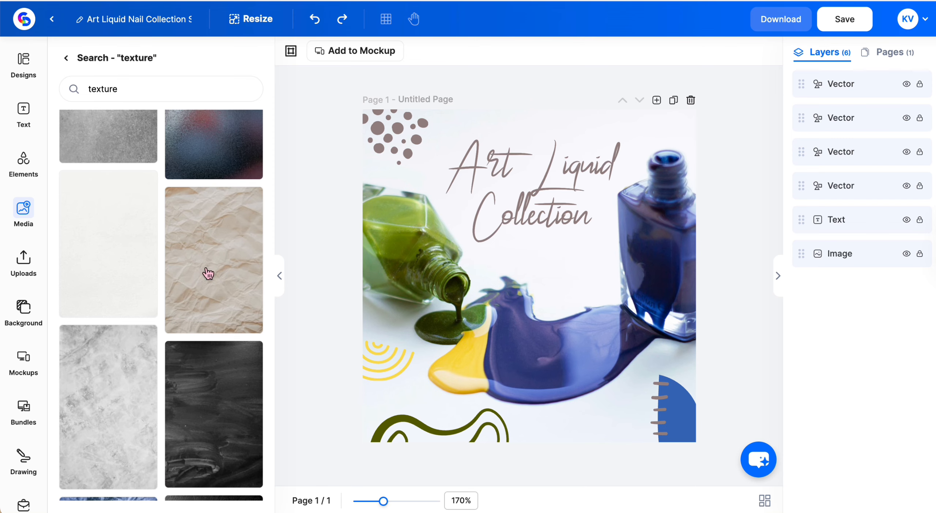
{"action": "left_click", "coordinate": [218, 270]}
{"action": "left_click", "coordinate": [279, 276]}
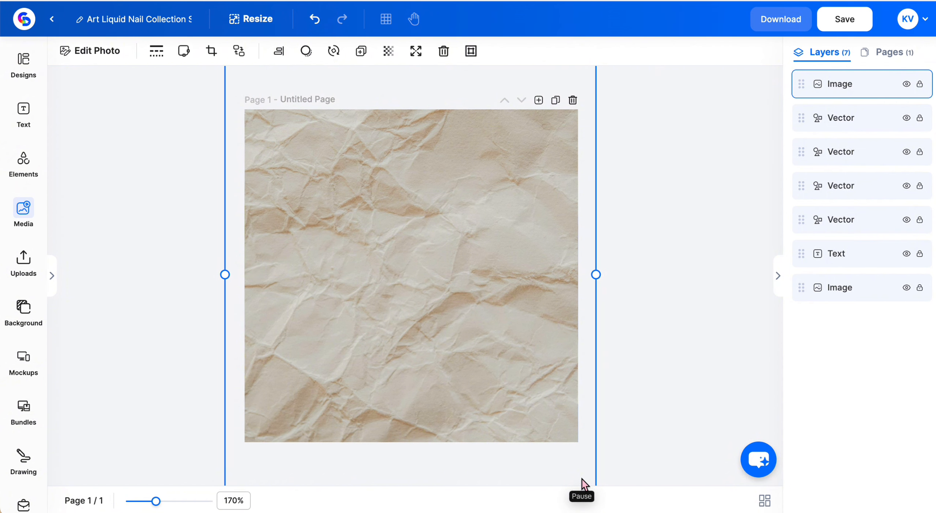
Set the paper texture's transparency to 24 and move its layer beneath the doodles and title text, directly above the photo.
{"action": "left_click", "coordinate": [389, 51]}
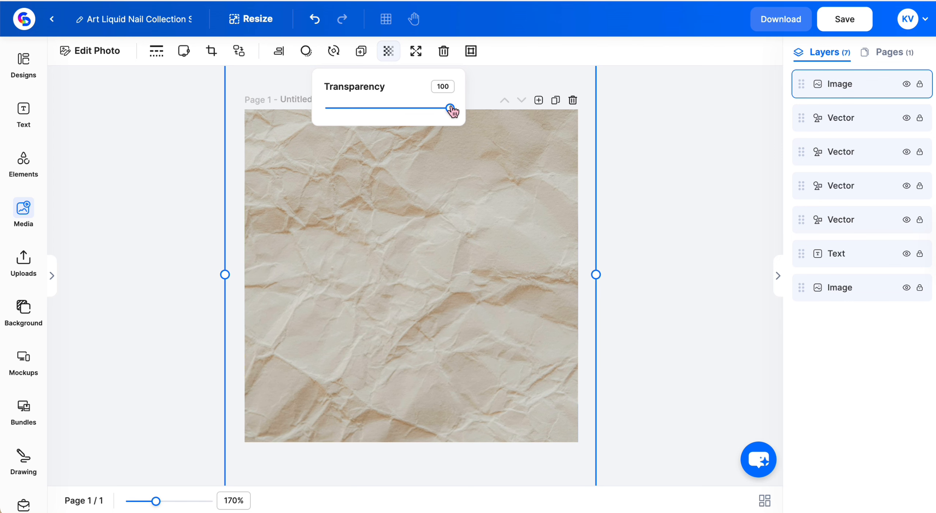
{"action": "left_click_drag", "start_coordinate": [451, 108], "coordinate": [358, 109]}
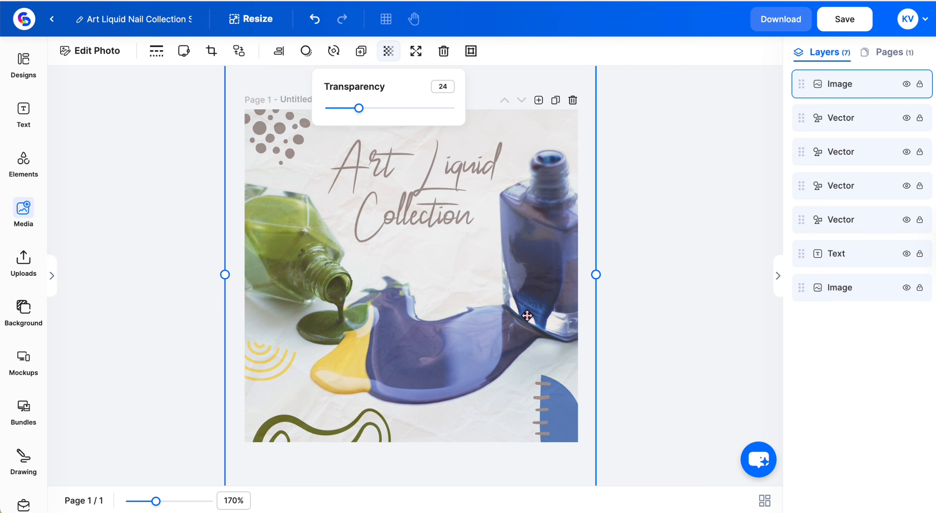
{"action": "left_click", "coordinate": [829, 122]}
{"action": "left_click", "coordinate": [816, 88]}
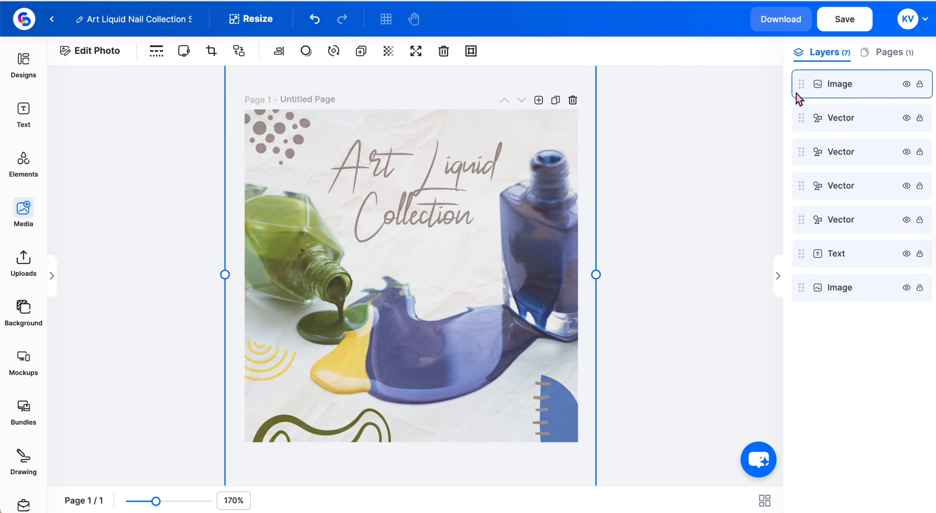
{"action": "left_click_drag", "start_coordinate": [801, 85], "coordinate": [808, 259]}
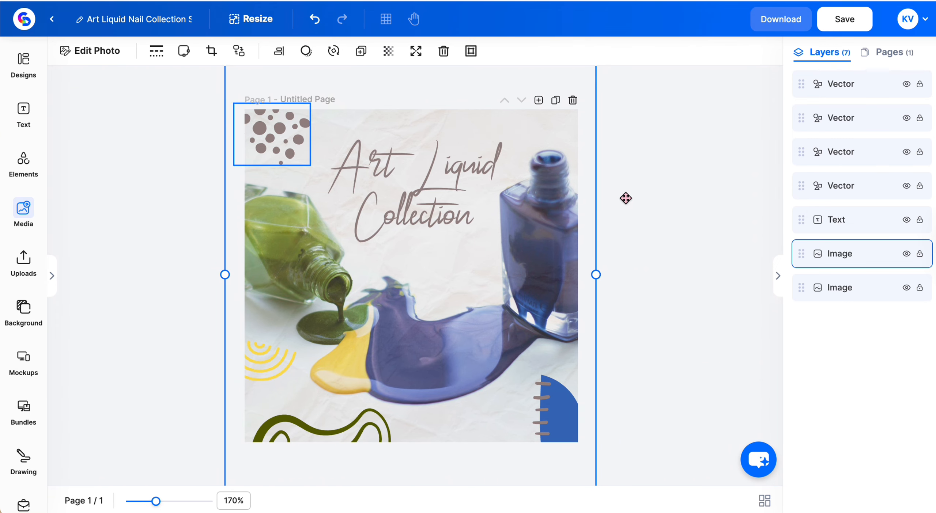
Save the finished design and start its download, keeping the side panels collapsed around the canvas.
{"action": "left_click", "coordinate": [778, 276]}
{"action": "left_click", "coordinate": [838, 23]}
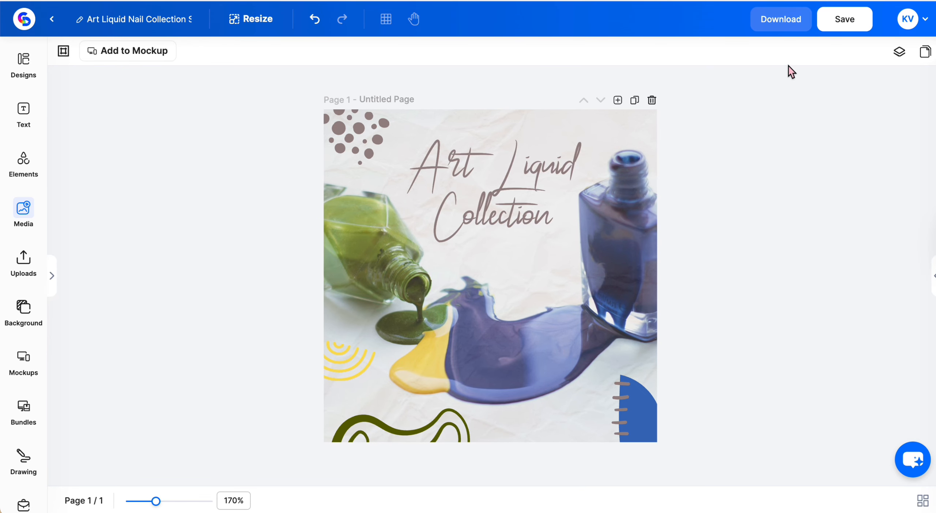
{"action": "left_click", "coordinate": [786, 18]}
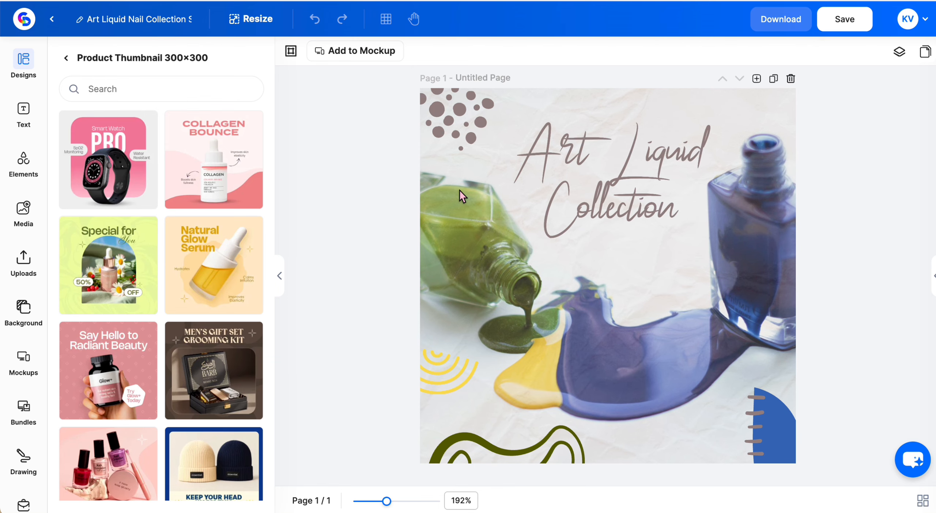
{"action": "left_click", "coordinate": [280, 276]}
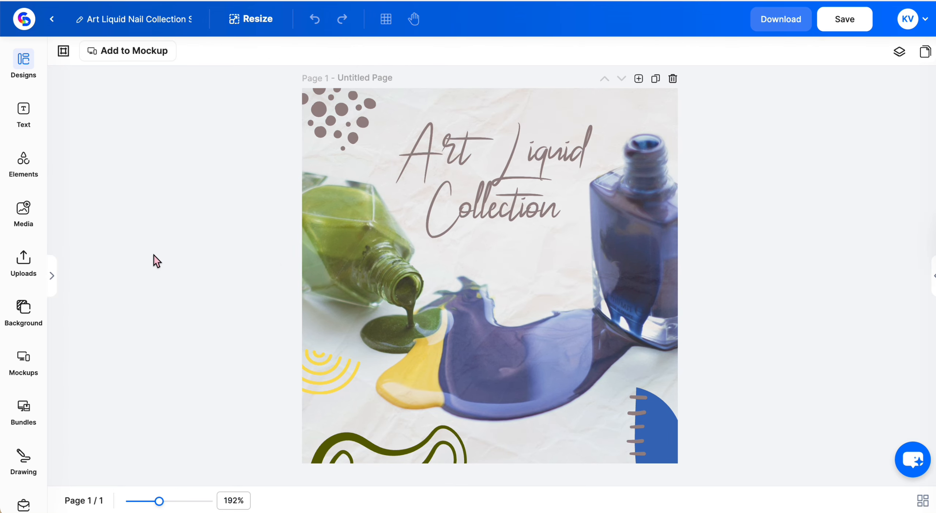